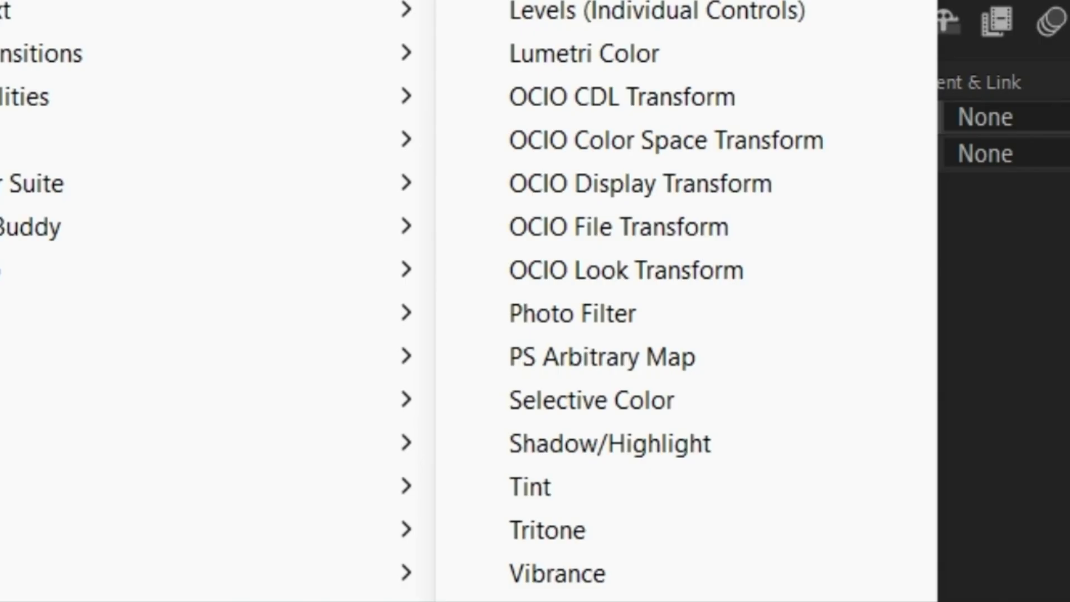
Apply Tint to the snow layer, map white to a tan sampled from the shot, and preview
{"action": "left_click", "coordinate": [679, 487]}
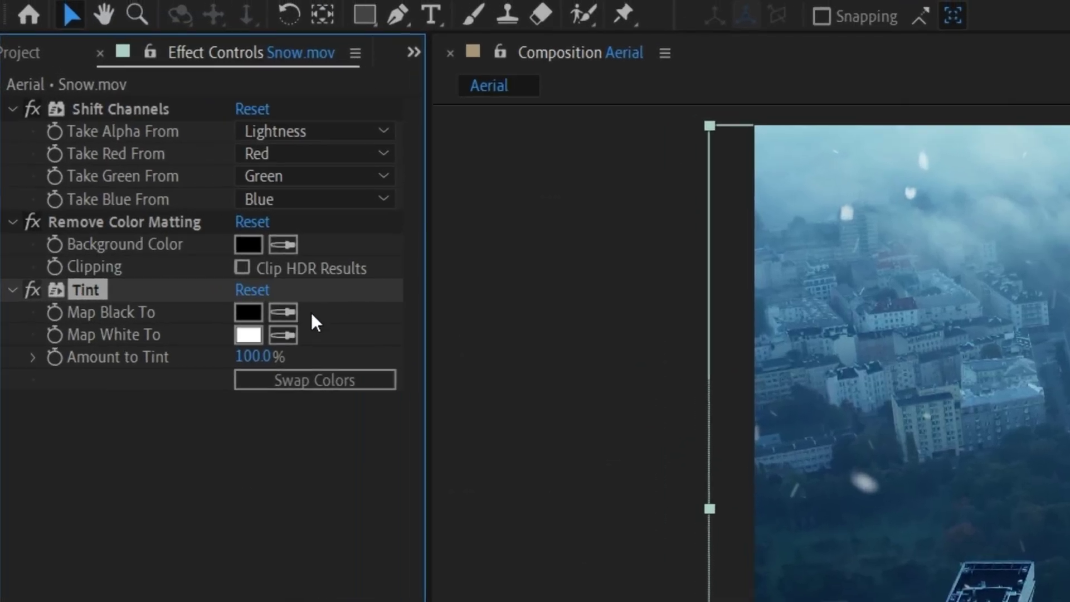
{"action": "left_click", "coordinate": [230, 268]}
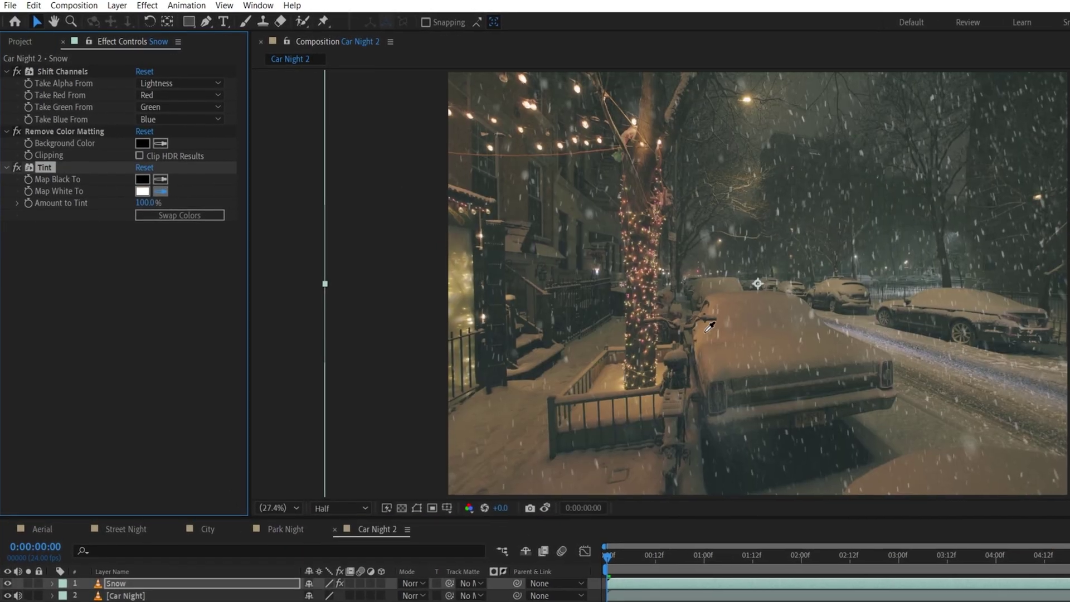
{"action": "left_click", "coordinate": [719, 355]}
{"action": "key", "text": "space"}
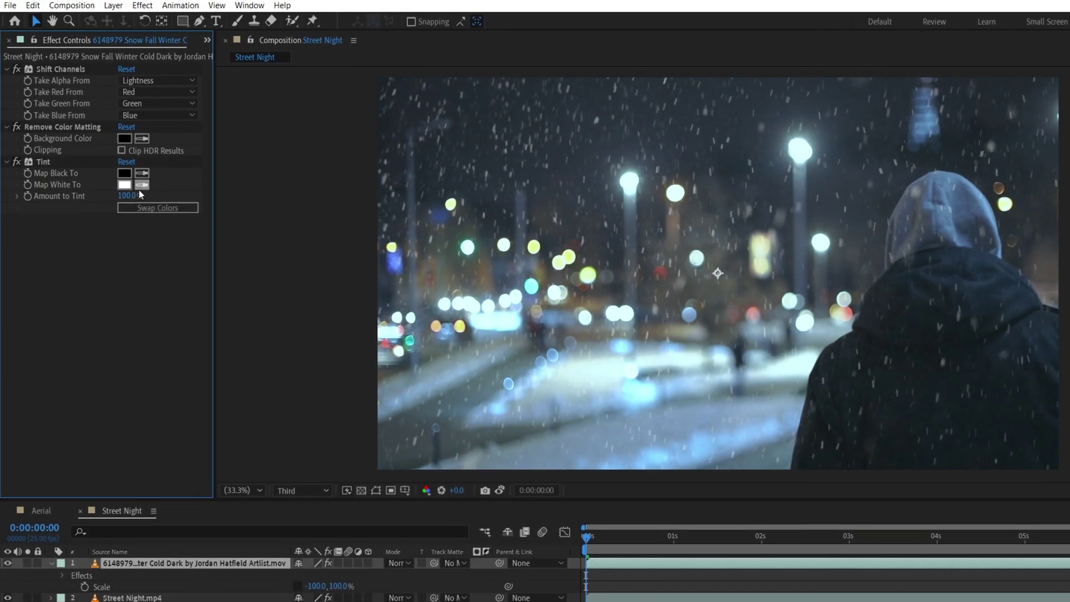
Sample a Street Night colour for the tint, Roto Brush the hooded figure, and parent Snow to the null
{"action": "left_click", "coordinate": [140, 186]}
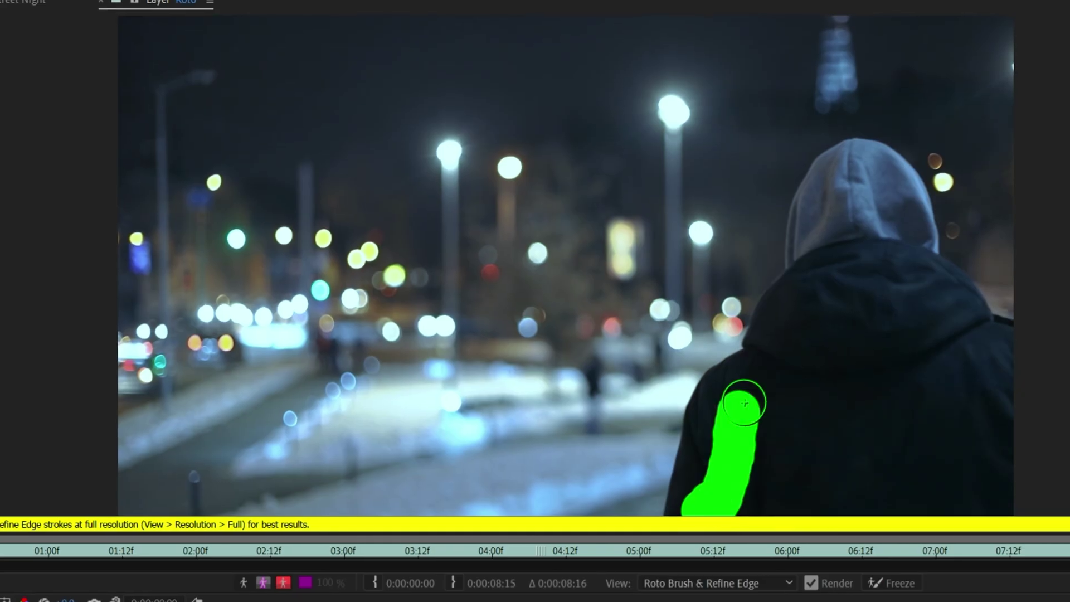
{"action": "left_click_drag", "start_coordinate": [747, 406], "coordinate": [955, 327]}
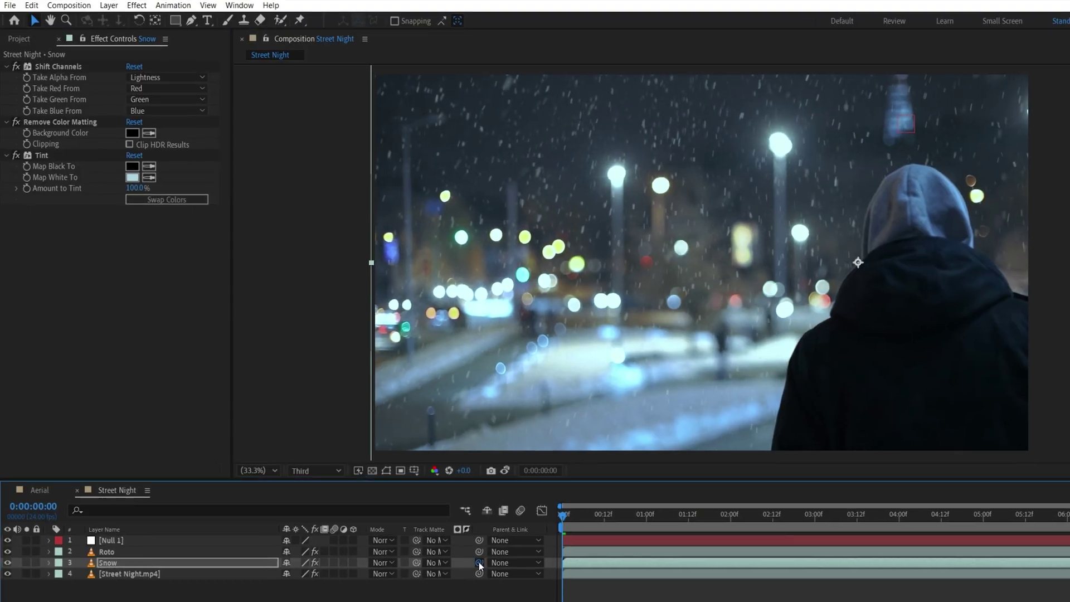
{"action": "left_click_drag", "start_coordinate": [482, 567], "coordinate": [230, 546]}
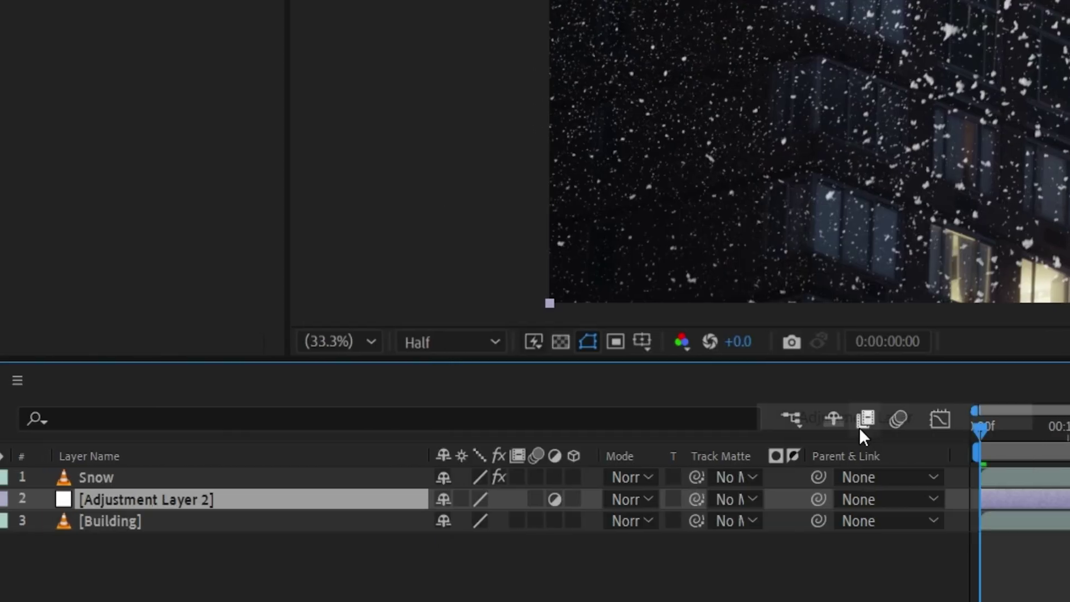
Name the adjustment layer Blur and give it Fast Box Blur and a brightening Curves
{"action": "key", "text": "Return"}
{"action": "type", "text": "Blur"}
{"action": "key", "text": "Return"}
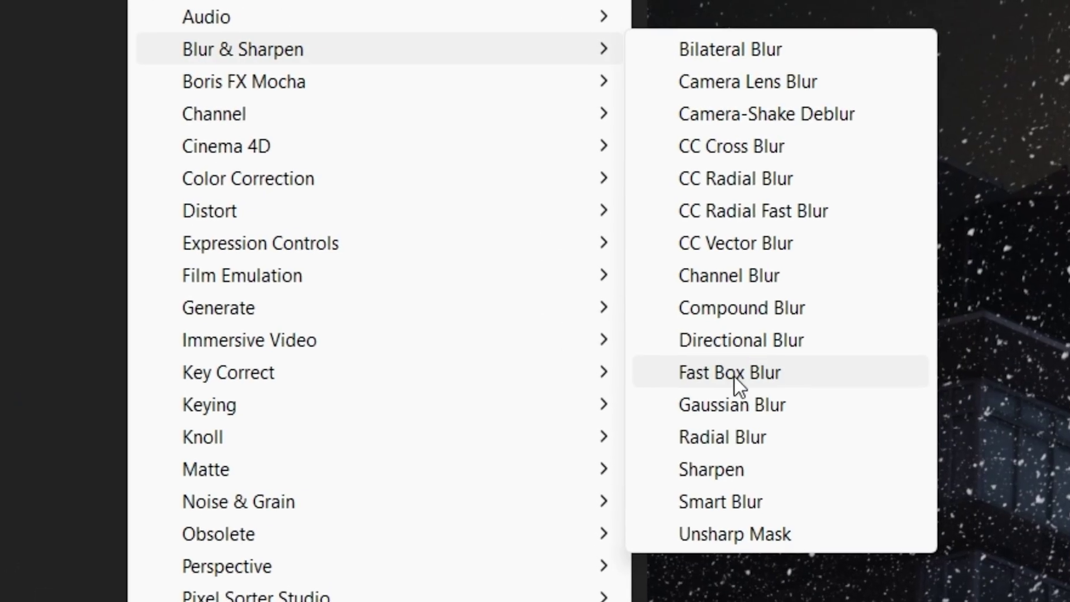
{"action": "left_click", "coordinate": [730, 373]}
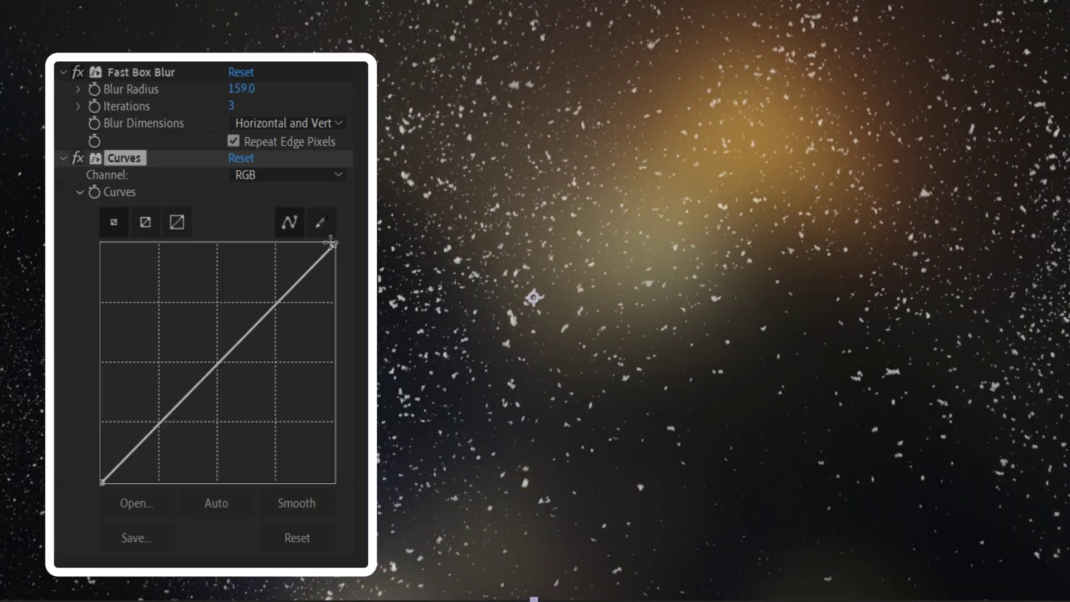
{"action": "left_click_drag", "start_coordinate": [331, 243], "coordinate": [216, 245]}
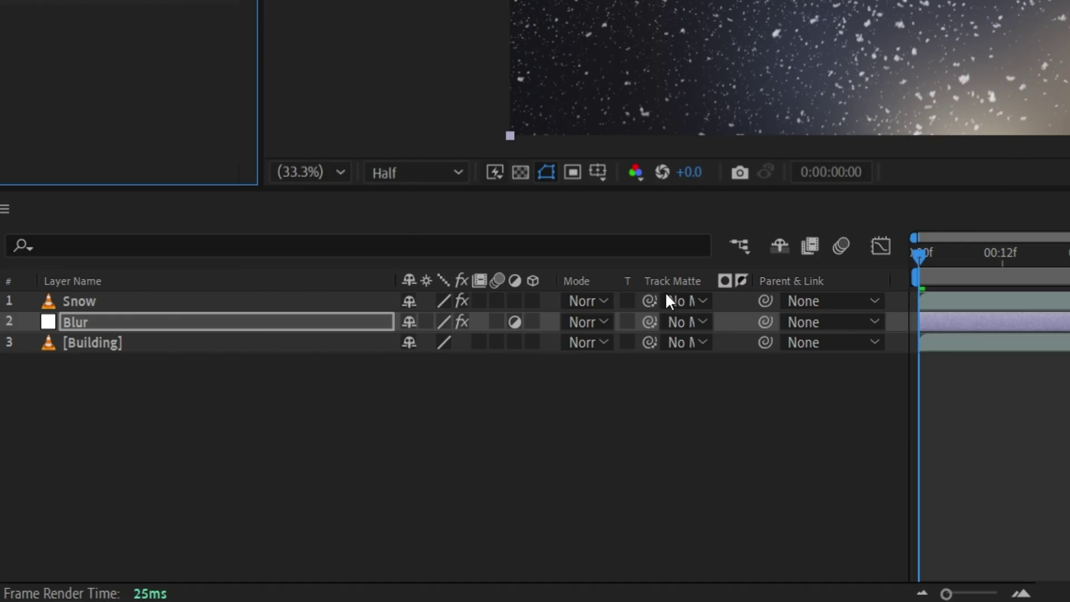
Set Blur's Track Matte to the Snow layer in both the Building and Dark Street comps
{"action": "left_click", "coordinate": [688, 323]}
{"action": "left_click", "coordinate": [725, 383]}
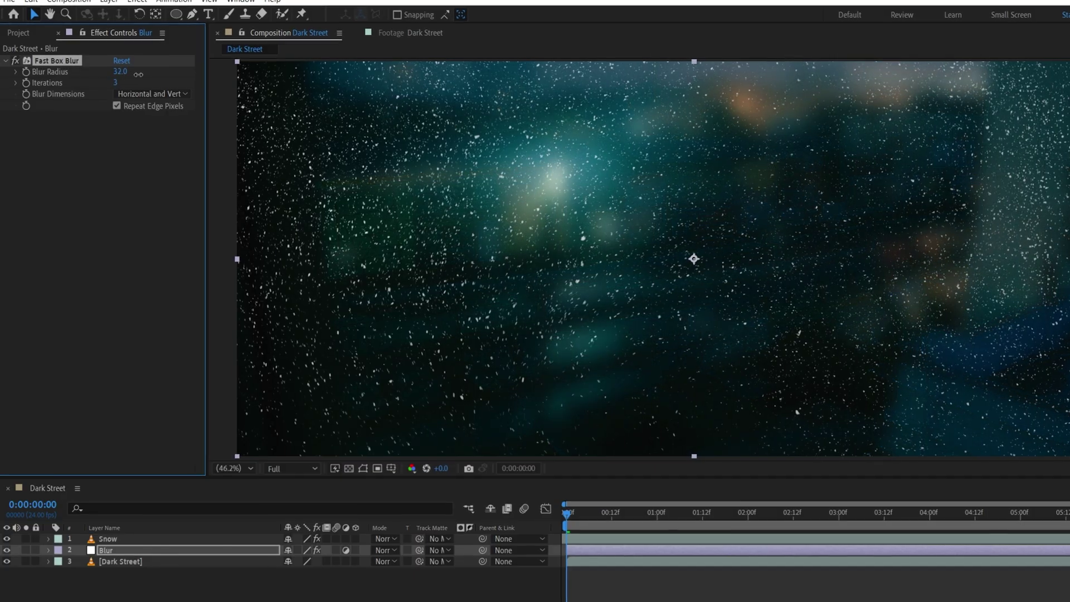
{"action": "left_click", "coordinate": [443, 551]}
{"action": "left_click", "coordinate": [470, 583]}
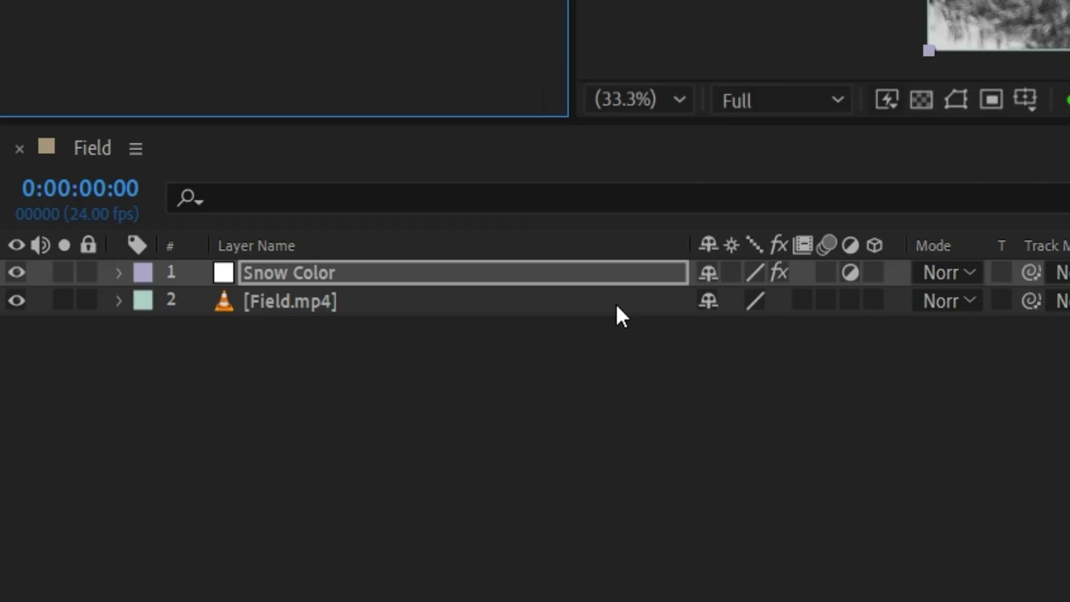
Duplicate Field.mp4, place the copy above Snow Color, and brighten it strongly with Curves
{"action": "left_click", "coordinate": [617, 301]}
{"action": "key", "text": "ctrl+d"}
{"action": "left_click_drag", "start_coordinate": [616, 301], "coordinate": [614, 268]}
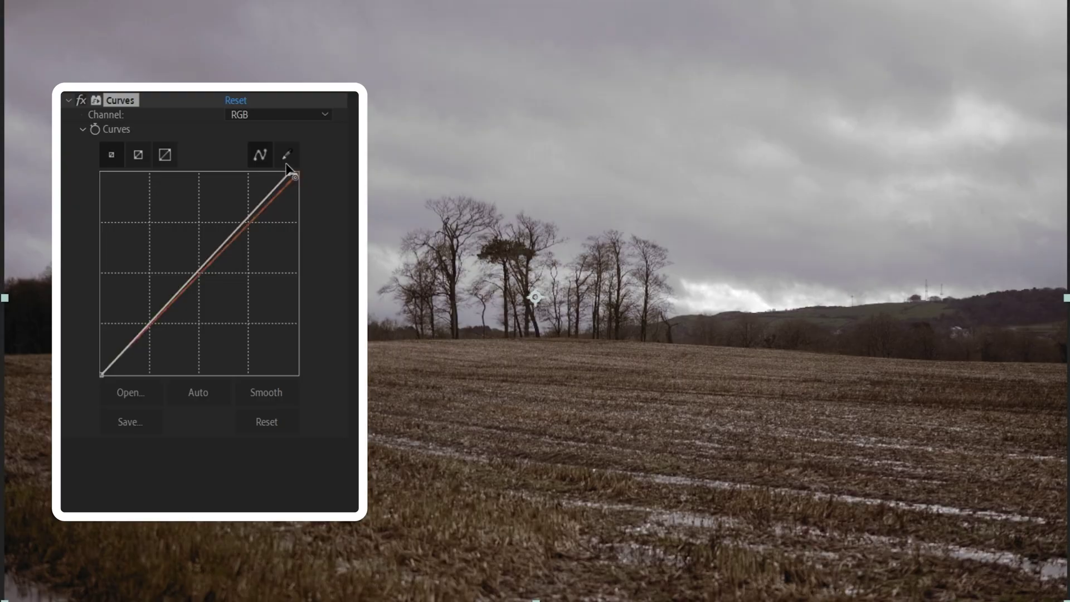
{"action": "left_click_drag", "start_coordinate": [288, 170], "coordinate": [151, 117]}
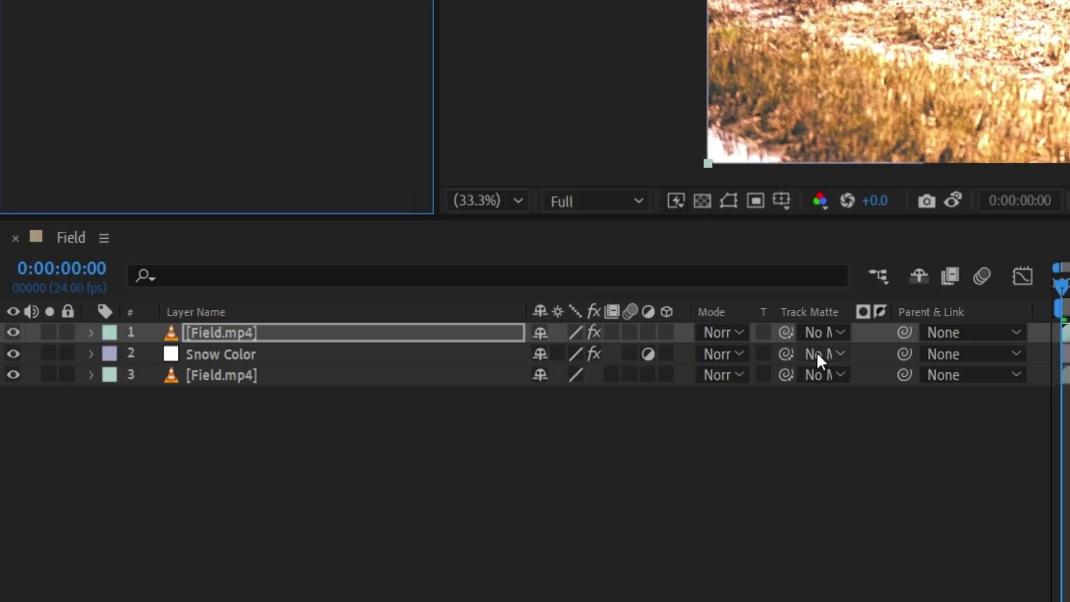
Matte Snow Color with the Field.mp4 copy and fine-tune the copy's curve
{"action": "left_click", "coordinate": [817, 353]}
{"action": "left_click", "coordinate": [875, 417]}
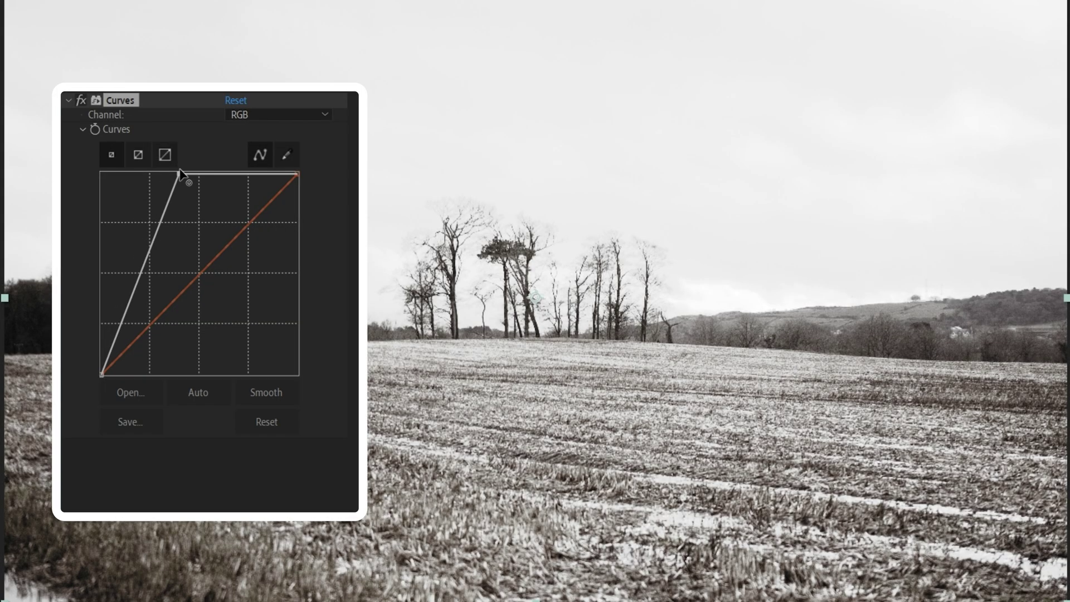
{"action": "mouse_move", "coordinate": [179, 172]}
{"action": "left_mouse_down"}
{"action": "mouse_move", "coordinate": [258, 163]}
{"action": "mouse_move", "coordinate": [292, 173]}
{"action": "mouse_move", "coordinate": [132, 174]}
{"action": "mouse_move", "coordinate": [145, 174]}
{"action": "left_mouse_up"}
{"action": "left_click_drag", "start_coordinate": [126, 246], "coordinate": [131, 285]}
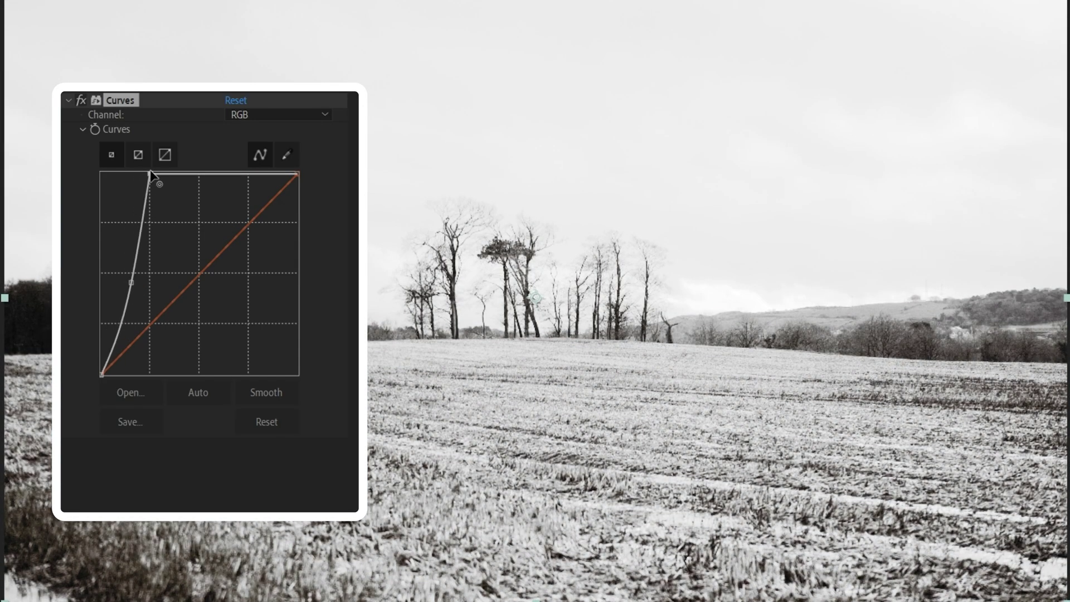
{"action": "left_click_drag", "start_coordinate": [151, 174], "coordinate": [169, 172]}
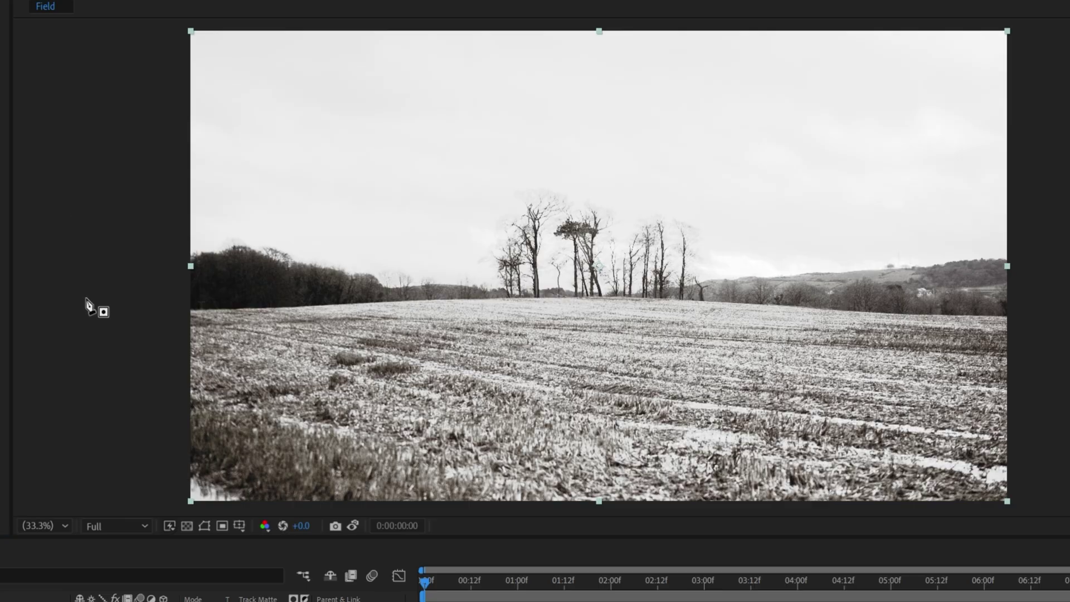
Increase the mask feather and add a Tint effect to the Snow layer
{"action": "left_click_drag", "start_coordinate": [63, 353], "coordinate": [106, 453]}
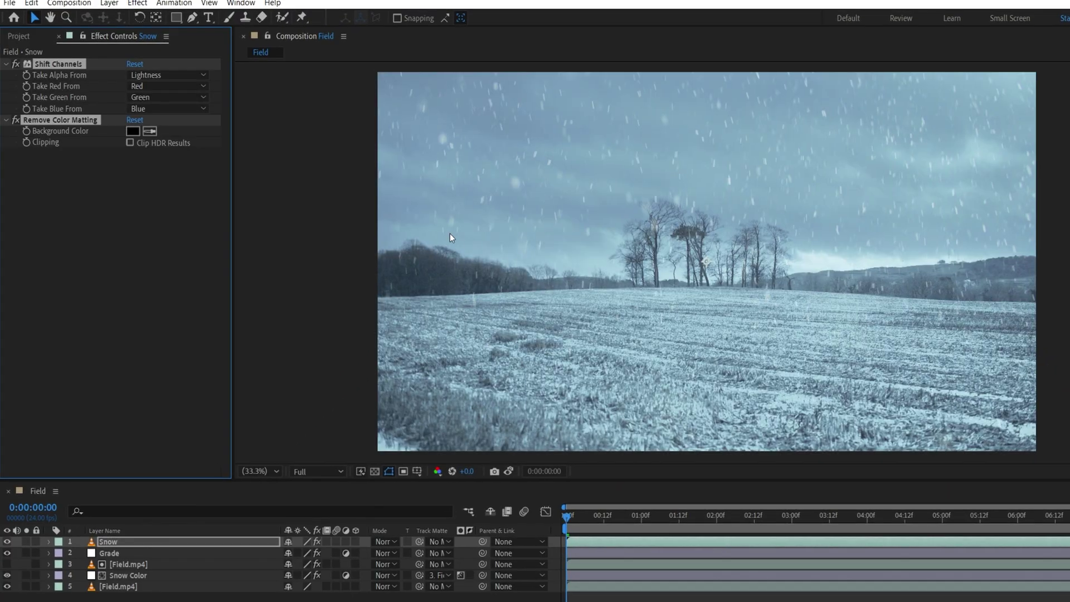
{"action": "left_click", "coordinate": [137, 2]}
{"action": "left_click", "coordinate": [215, 146]}
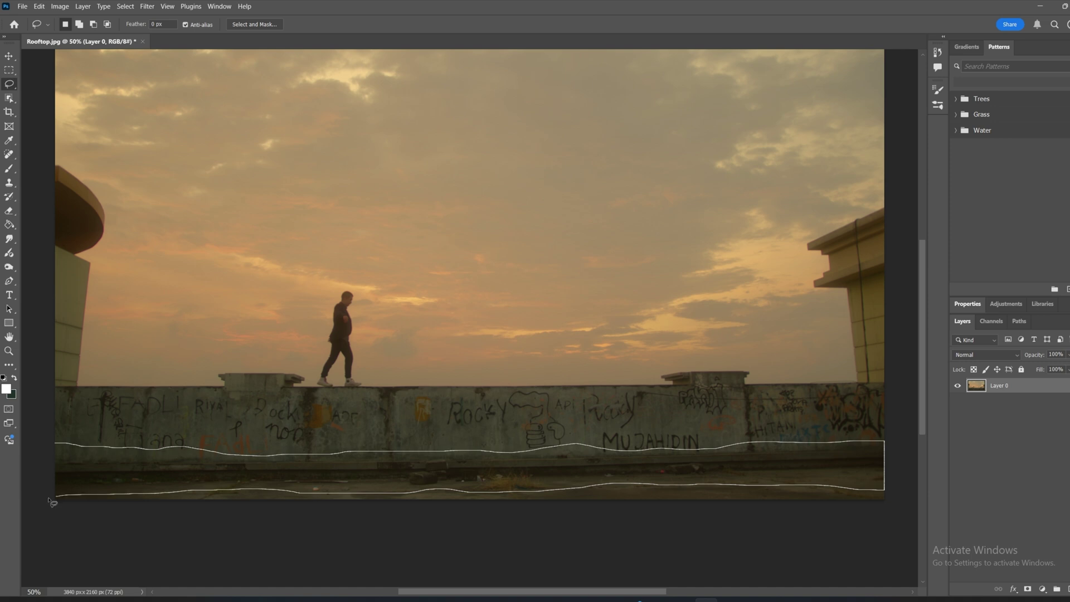
Generative Fill snow into the lassoed ground strip below the graffiti wall
{"action": "left_click", "coordinate": [579, 511]}
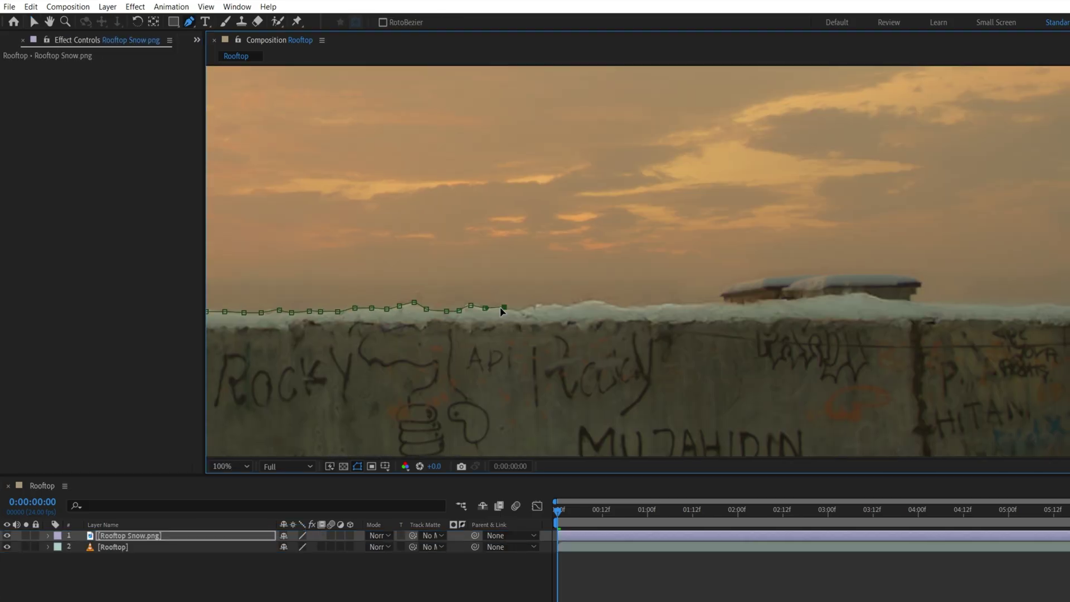
Feather the edges of Mask 1 and Mask 2 on Rooftop Snow by 4 pixels
{"action": "left_click_drag", "start_coordinate": [308, 578], "coordinate": [312, 578]}
{"action": "left_click", "coordinate": [308, 558]}
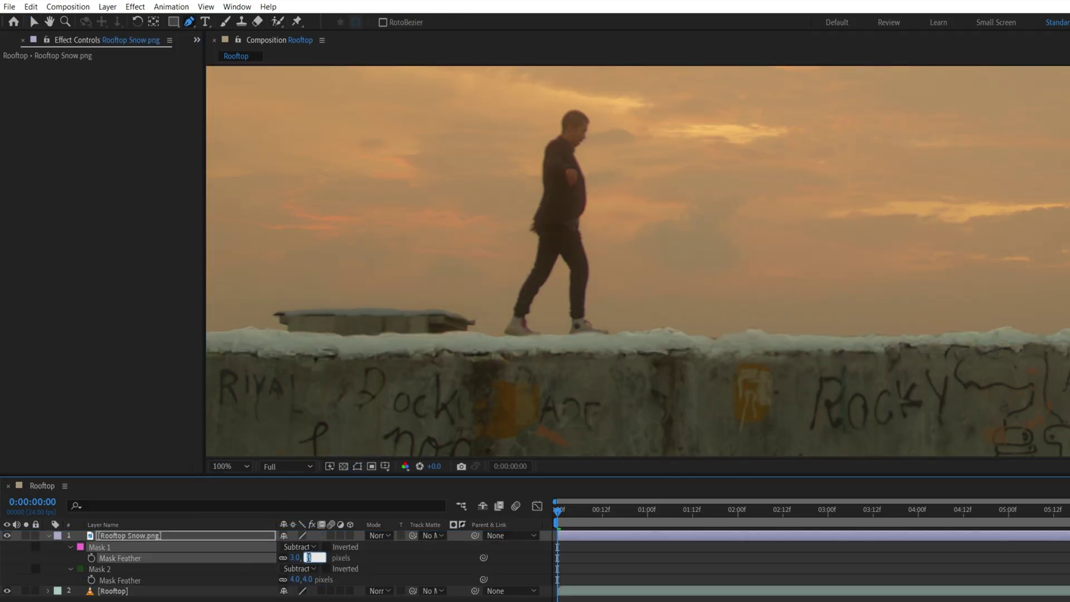